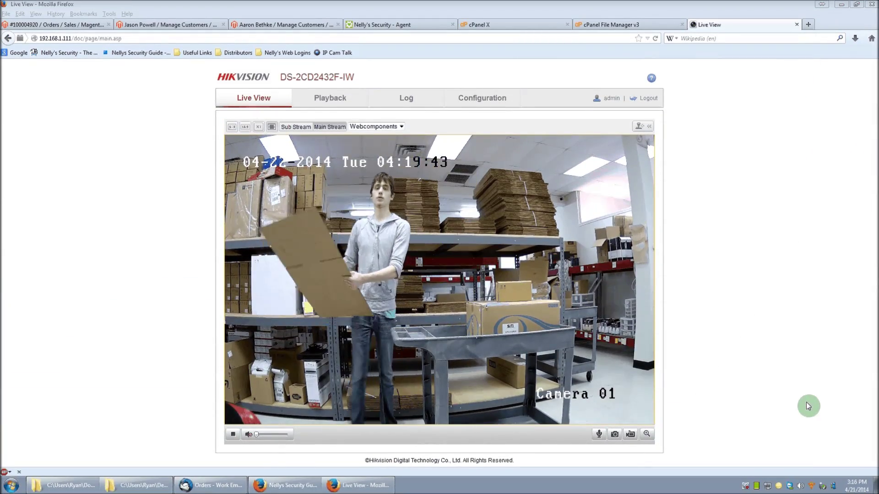
Go to Configuration and expand Advanced Configuration to reach the Network settings
left_click(60, 38)
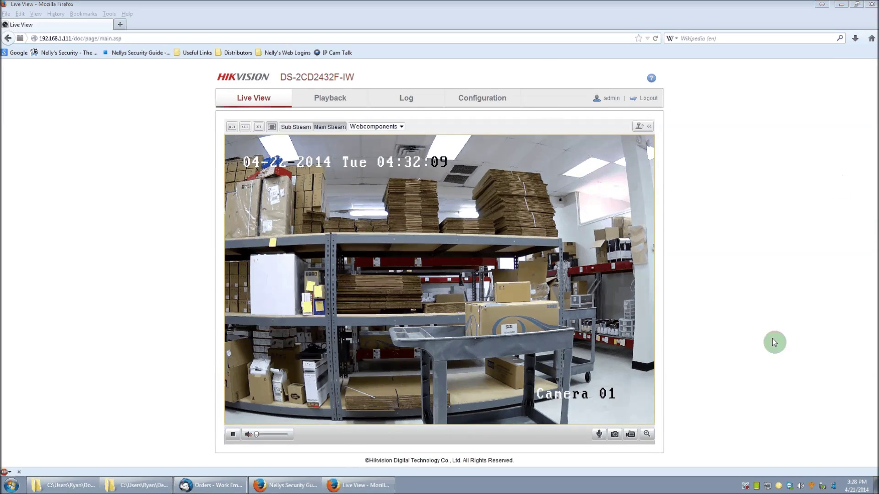
left_click(774, 236)
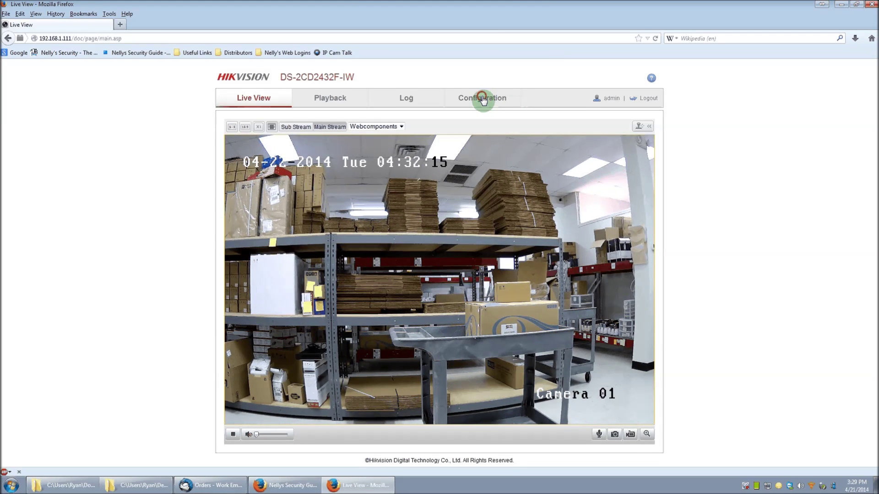
left_click(483, 100)
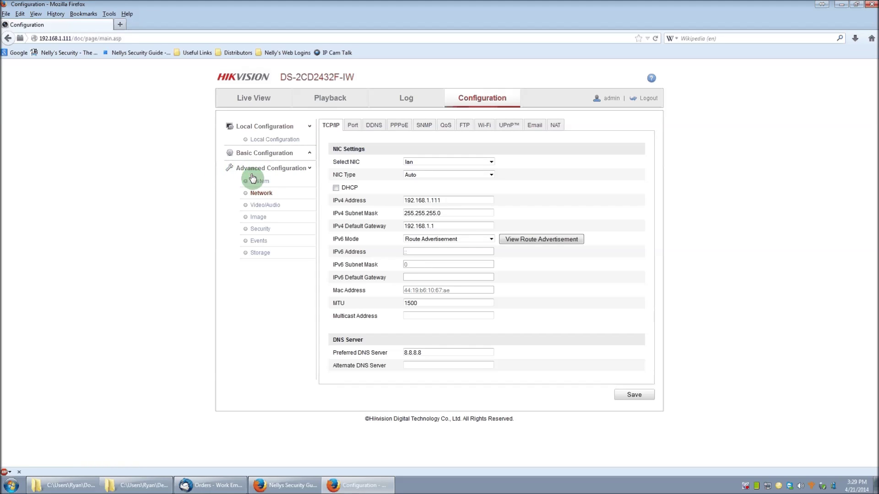
left_click(298, 171)
Join the NETGEAR64 network with its WPA2-personal key in Key 1 and save the Wi-Fi settings
left_click(486, 128)
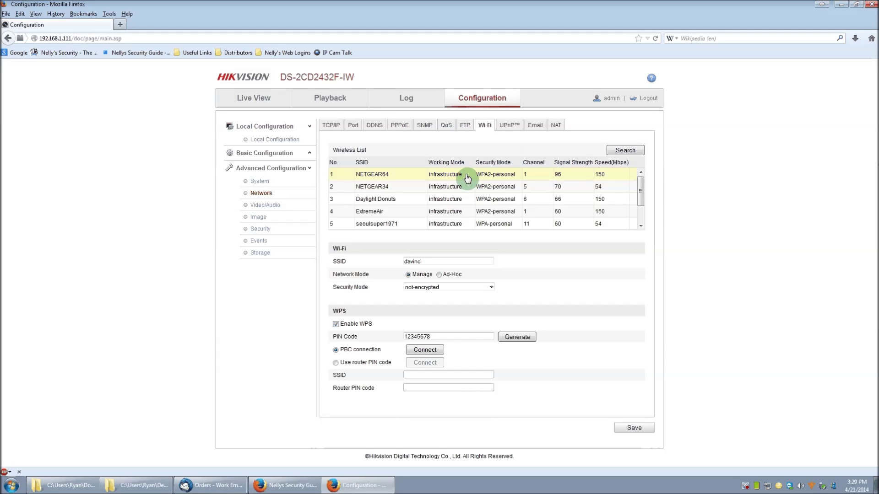
left_click(393, 178)
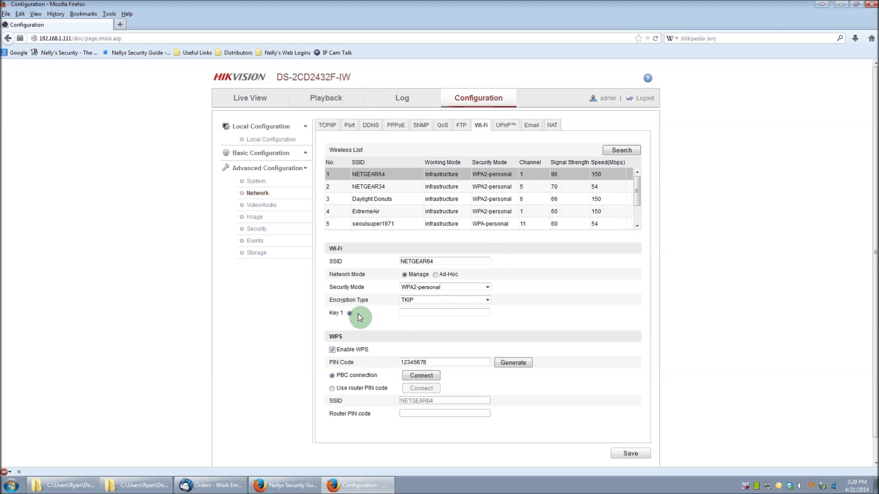
left_click(339, 317)
left_click(407, 314)
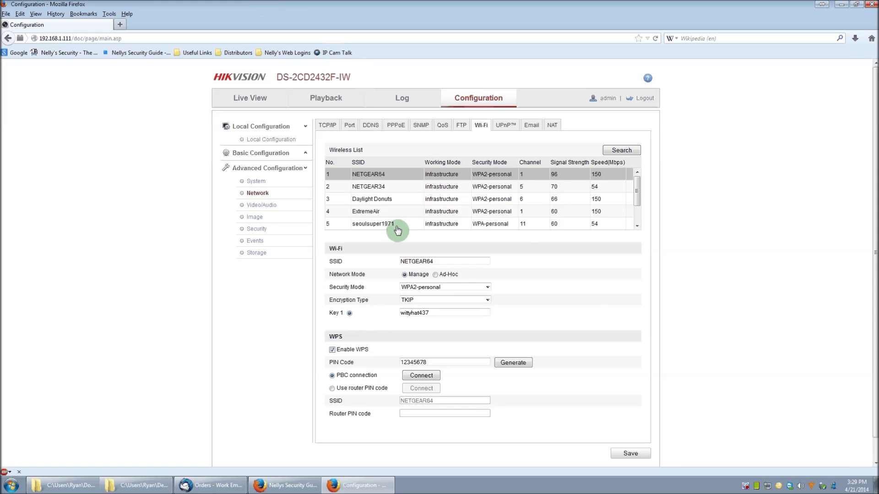
left_click(630, 454)
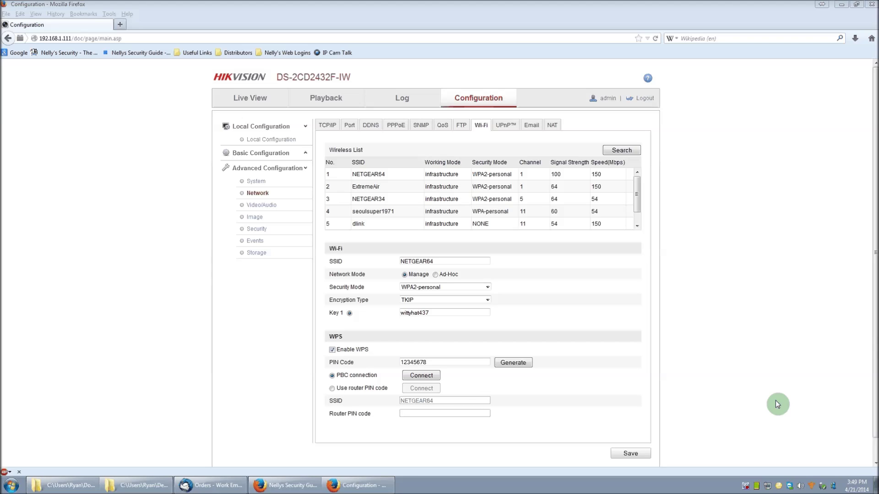
left_click(432, 312)
Return to TCP/IP settings and select the wlan interface from the Select NIC list
double_click(441, 314)
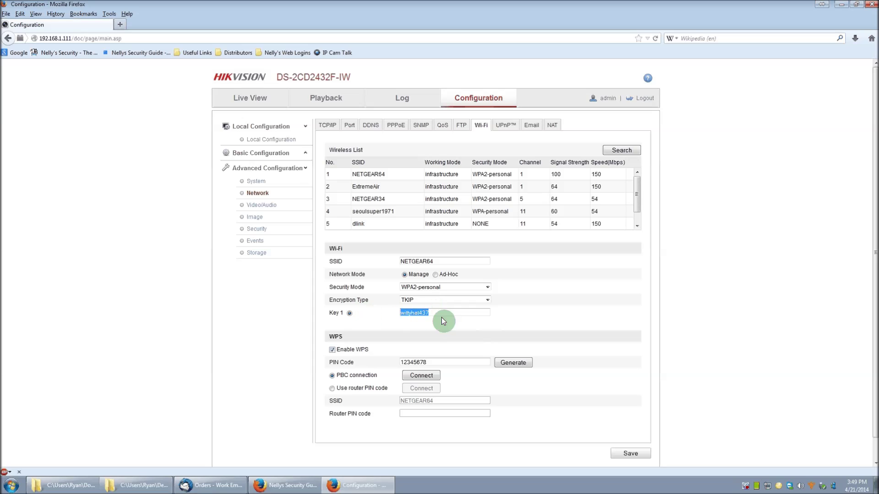
left_click(445, 312)
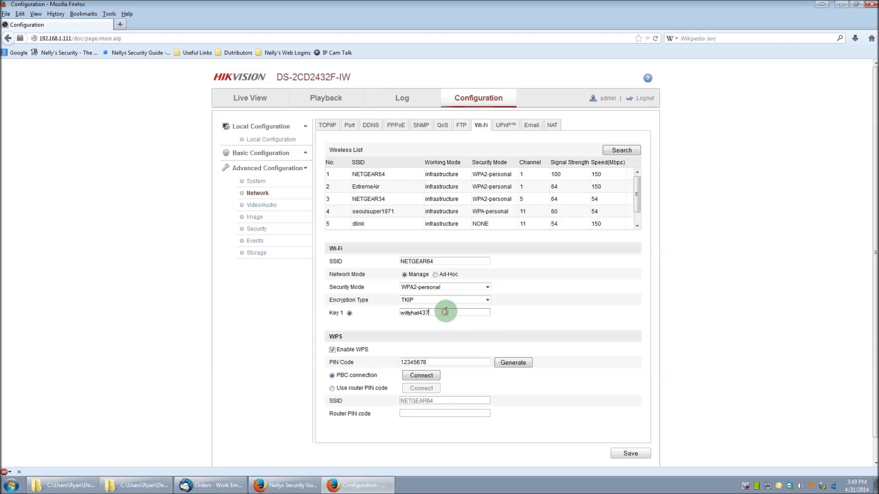
left_click(327, 128)
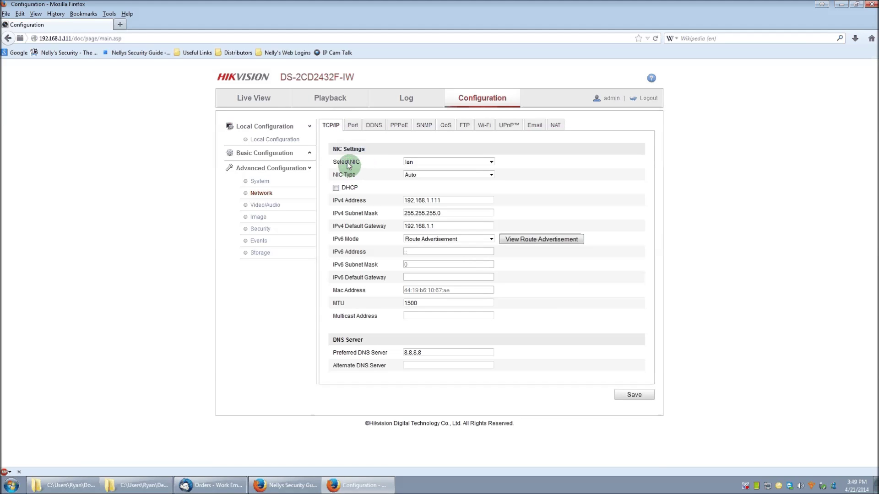
left_click(491, 162)
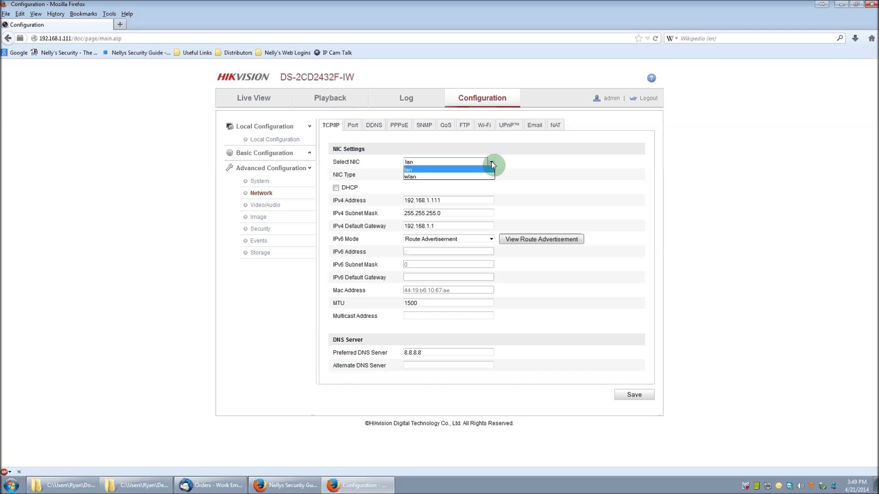
left_click(429, 177)
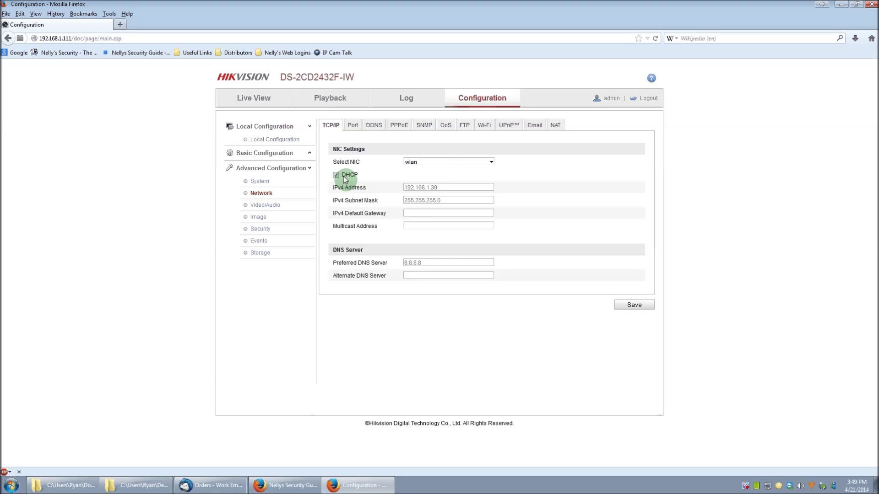
Disable DHCP and save IPv4 address 192.168.1.111 with gateway 192.168.1.1 for wlan
left_click(337, 176)
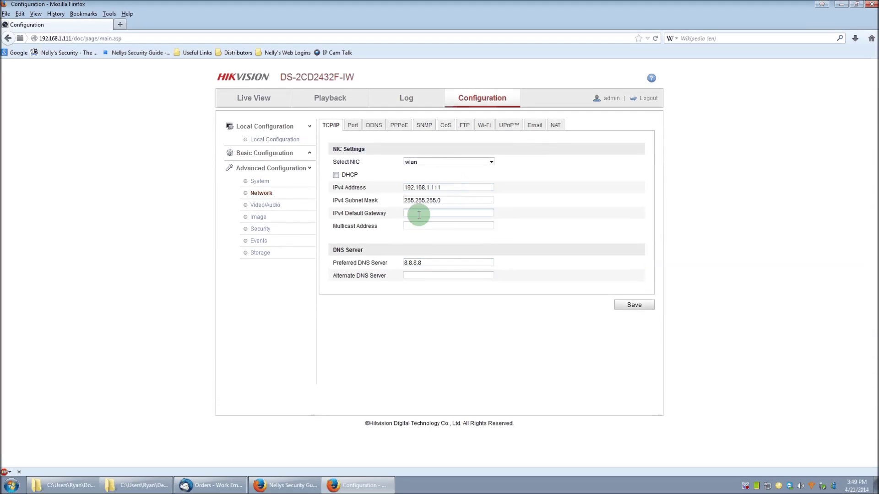
left_click(419, 214)
type("192.168.1.1")
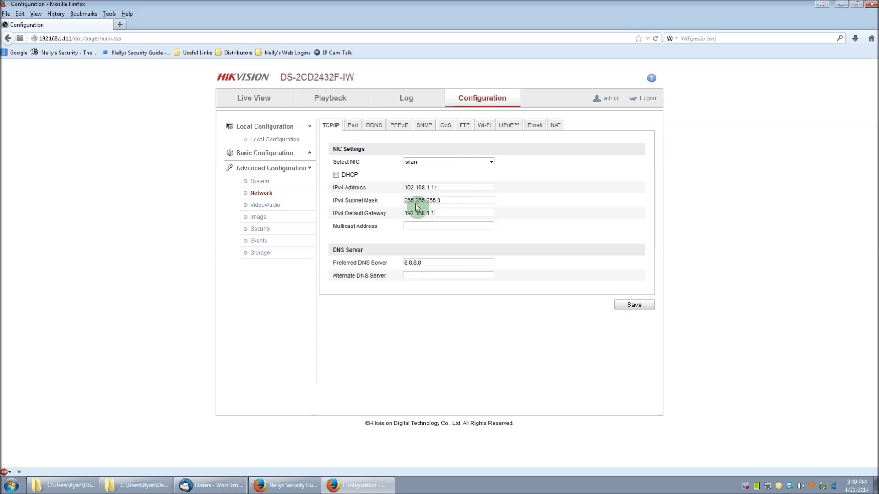
left_click(432, 187)
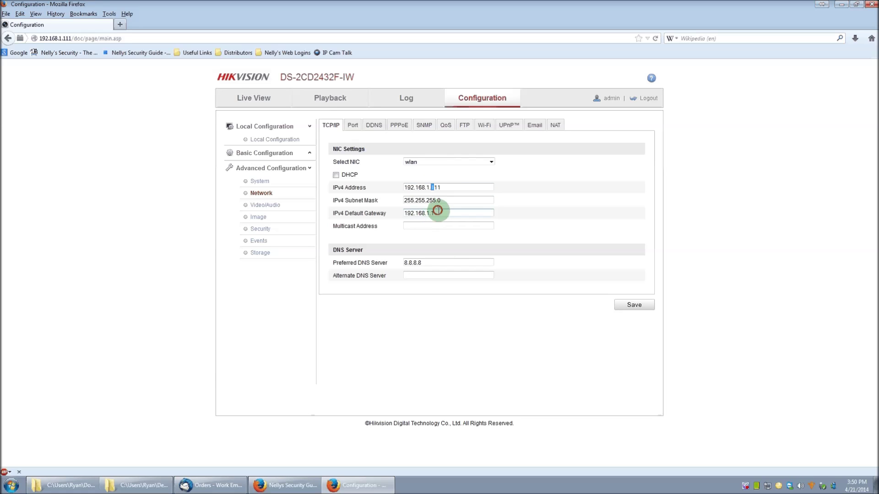
left_click(630, 306)
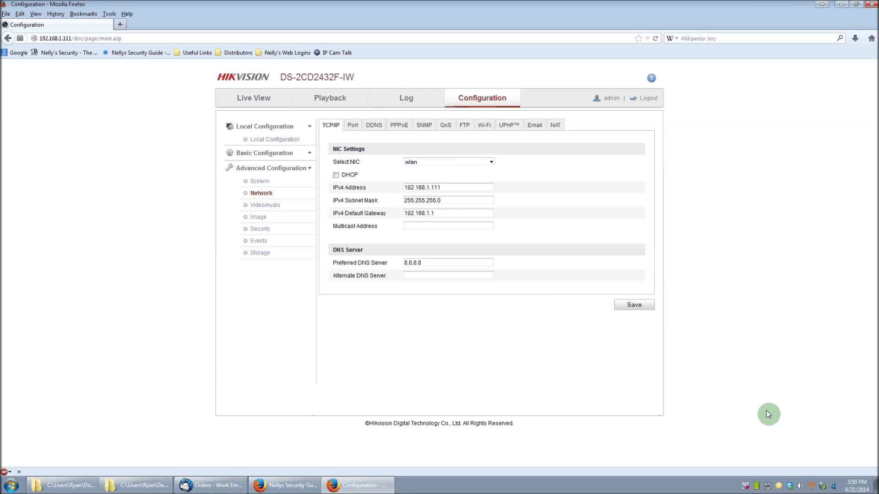
left_click(627, 304)
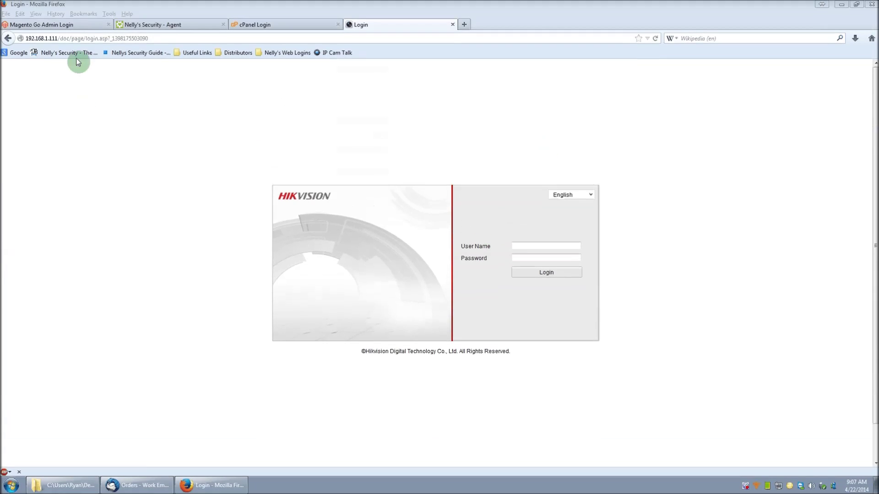
left_click(117, 38)
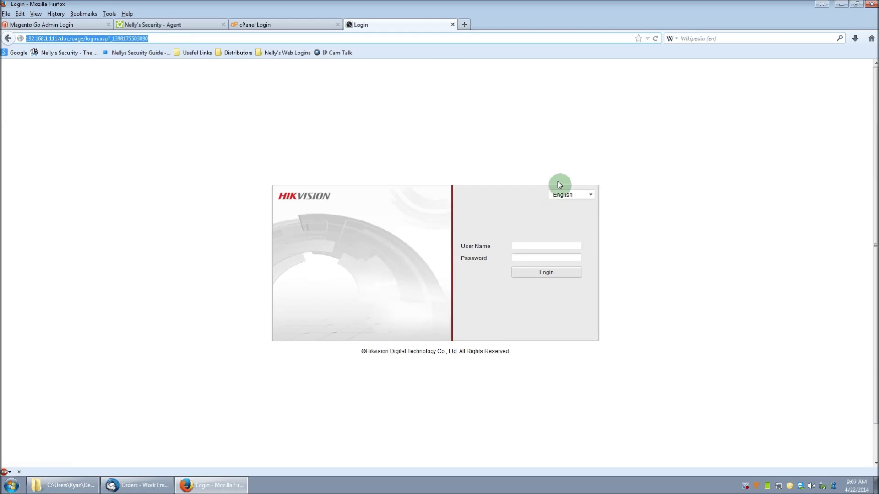
Log in as admin with the password at 192.168.1.111
left_click(532, 242)
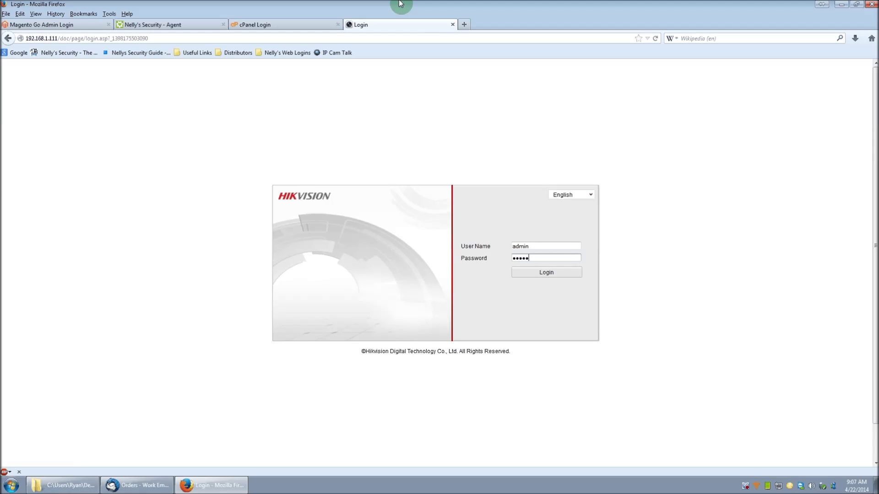
left_click(549, 274)
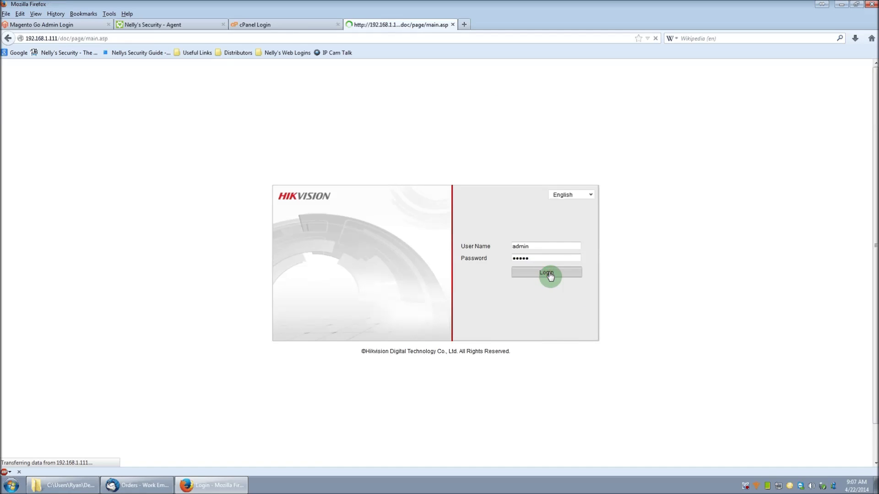